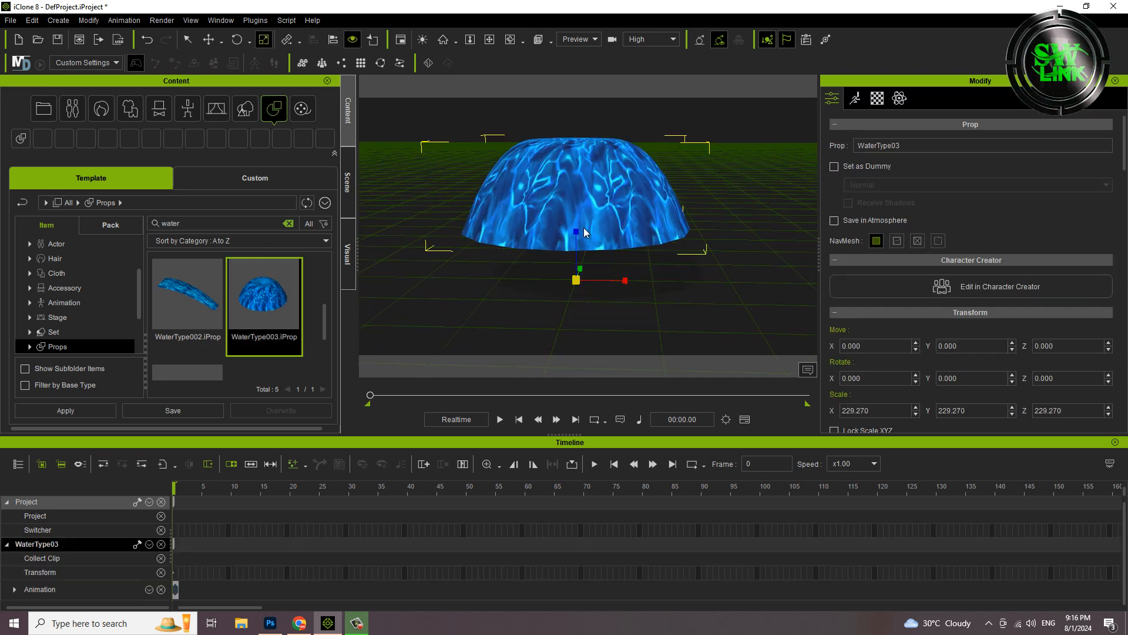
Lower the water dome prop to Move Z -126.387 so the floor cuts through it.
mouse_move(574, 322)
left_mouse_down()
mouse_move(688, 269)
mouse_move(582, 252)
left_mouse_up()
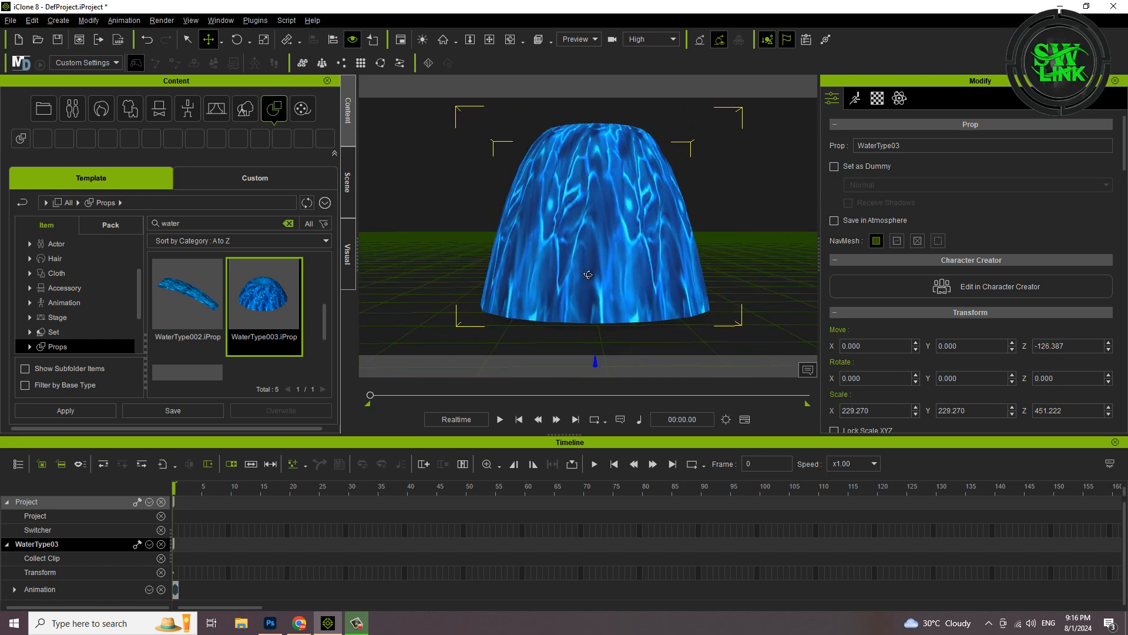
right_click(583, 251)
Fill the whole Photoshop canvas with a red gradient preset.
key("space")
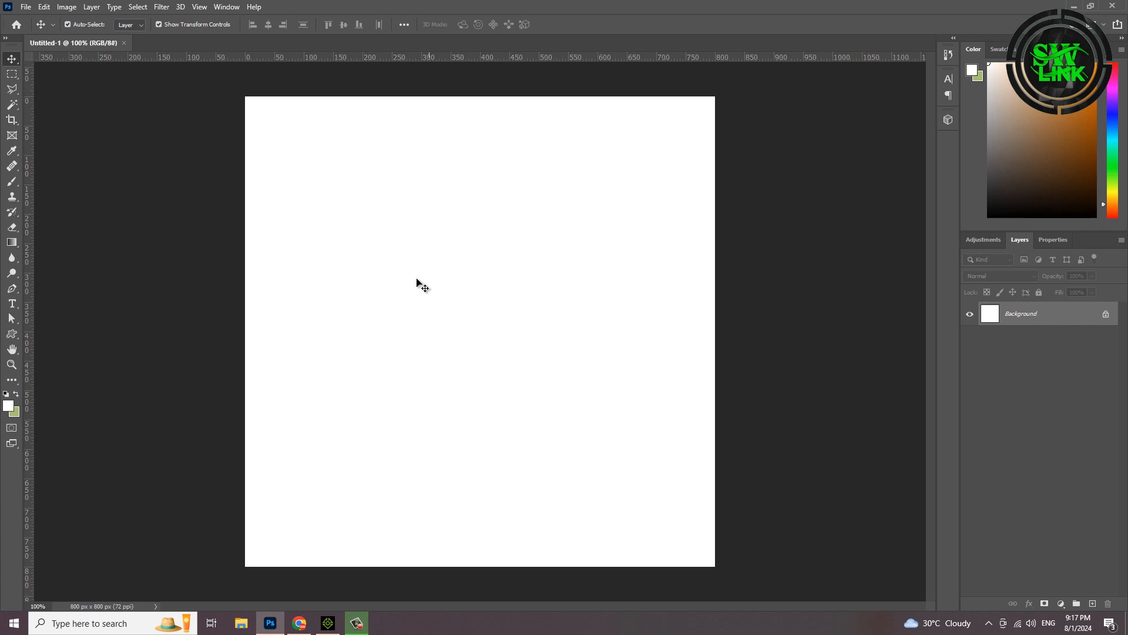
left_click(13, 257)
left_click(53, 251)
left_click(95, 26)
key("Escape")
left_click_drag(471, 94, 468, 510)
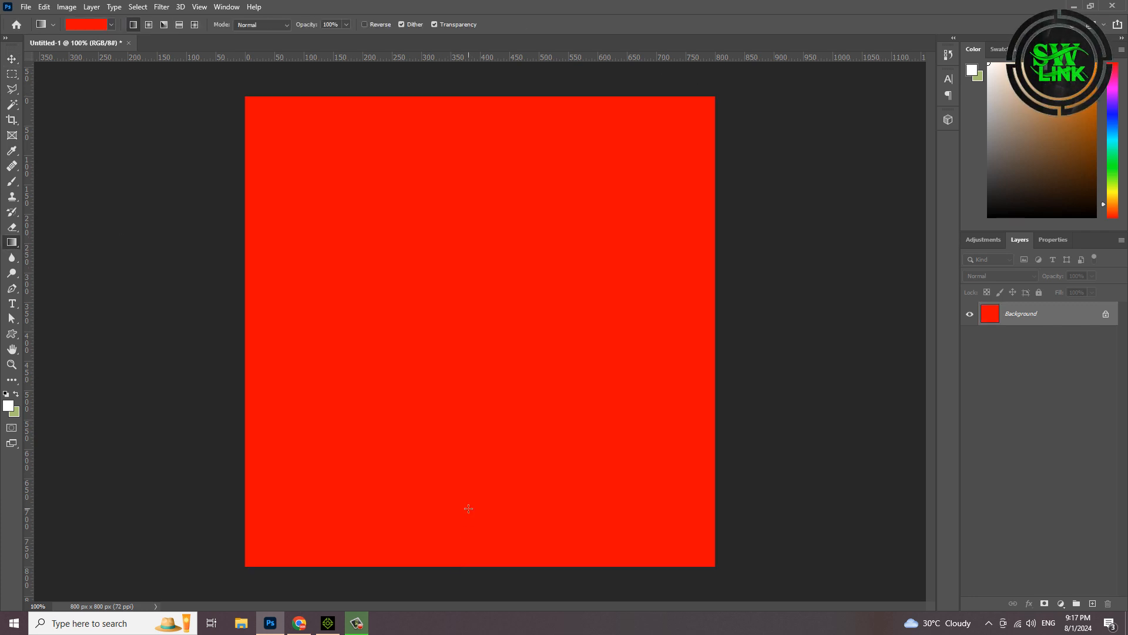
Draw a thin tall white rectangle strip near the canvas's left edge.
right_click(12, 334)
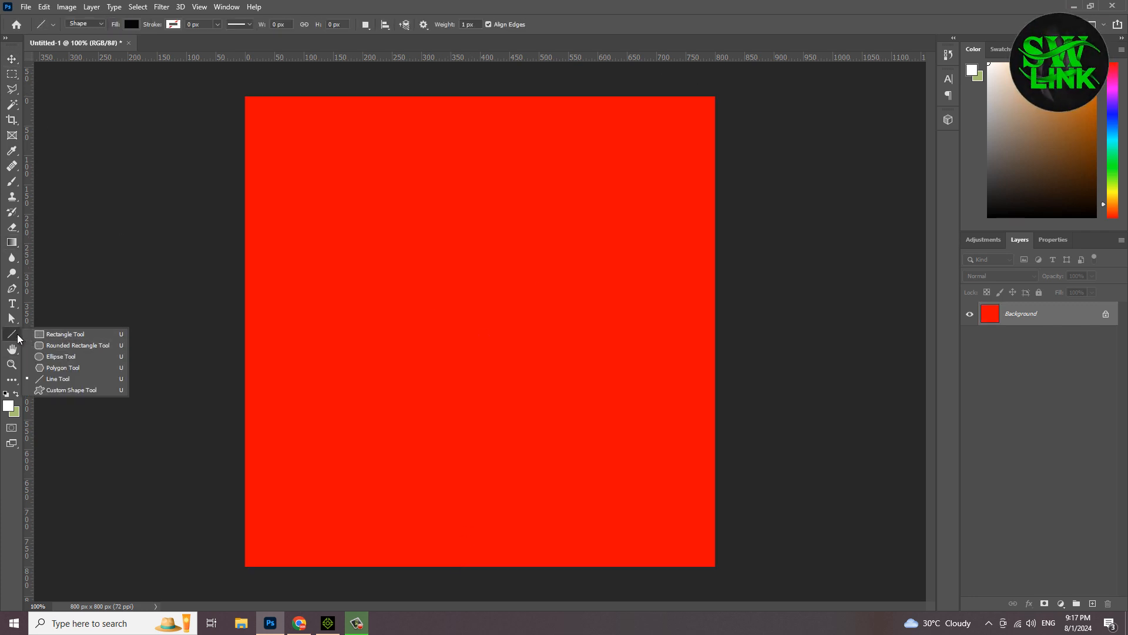
left_click(65, 334)
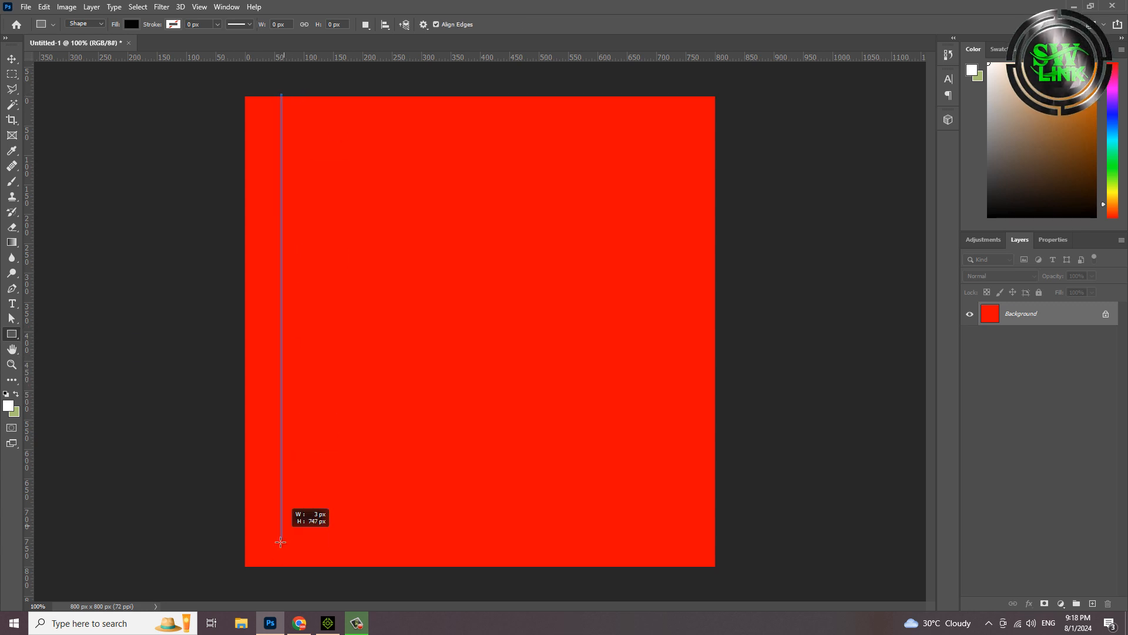
left_click_drag(282, 95, 282, 570)
double_click(991, 314)
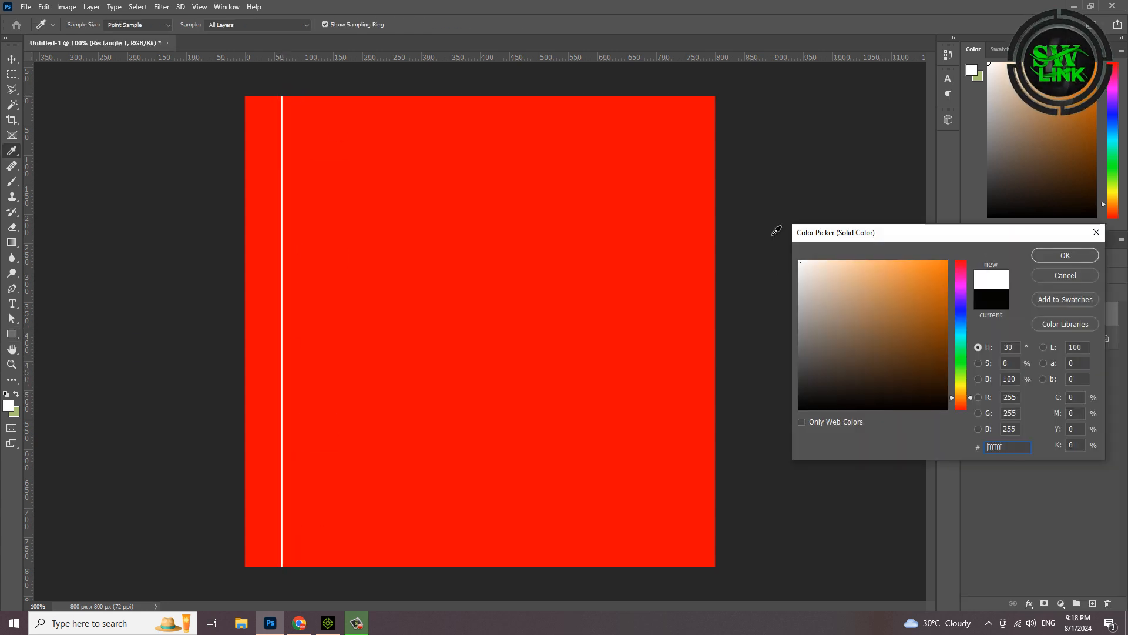
key("Escape")
Duplicate the white strip across the canvas as evenly spaced vertical lines.
key("v")
left_click(286, 255)
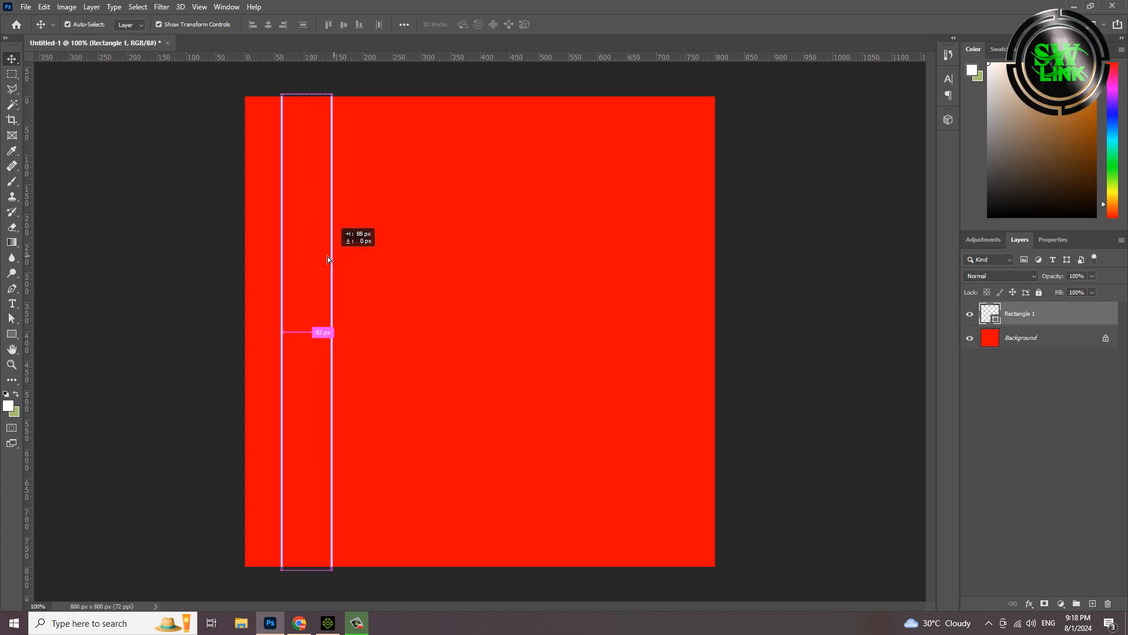
mouse_move(313, 252)
left_mouse_down()
mouse_move(388, 285)
mouse_move(653, 283)
left_mouse_up()
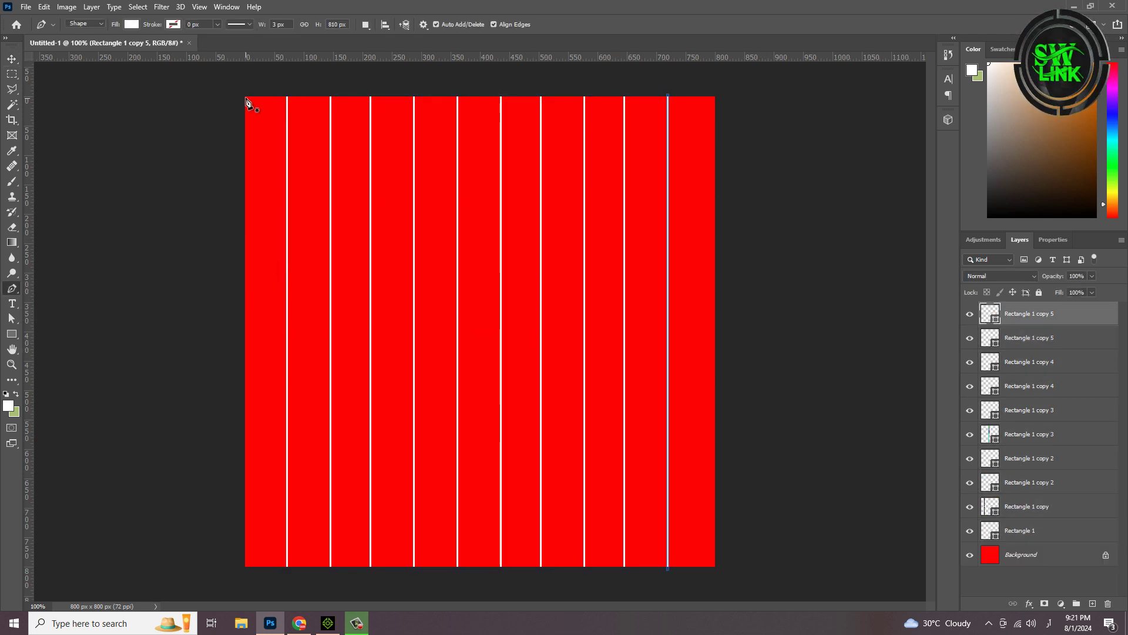
Draw white scallop arcs with the Pen tool along the canvas's top edge.
key("ctrl+plus")
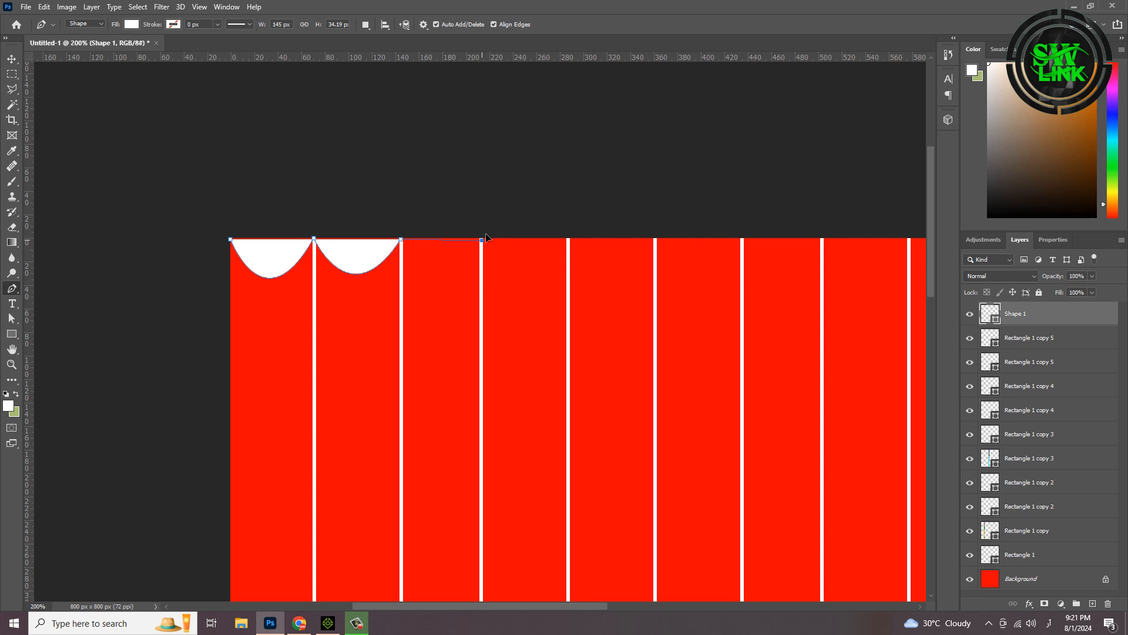
left_click_drag(571, 242, 617, 176)
left_click_drag(657, 242, 705, 177)
left_click_drag(740, 243, 789, 176)
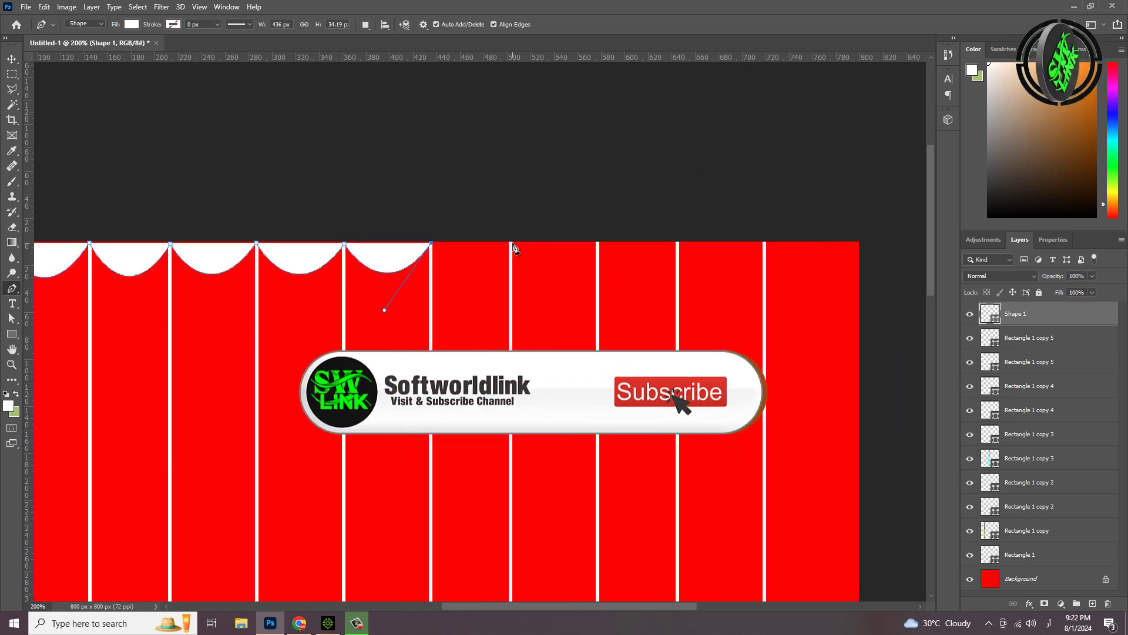
left_click_drag(514, 246, 565, 185)
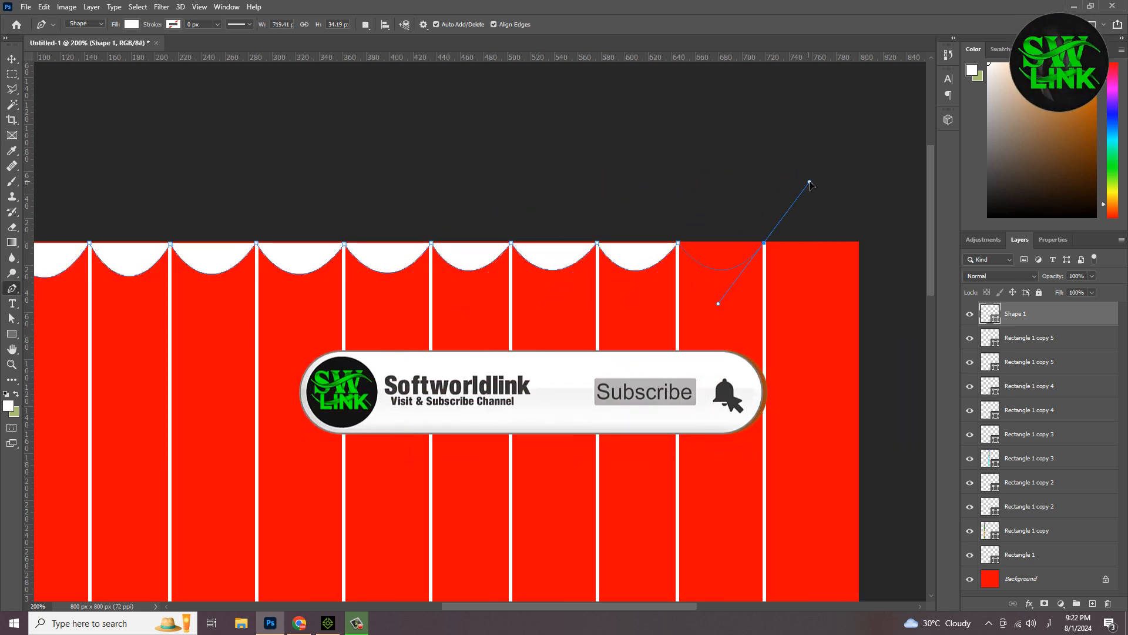
left_click_drag(860, 245, 909, 185)
Move the scallop band down slightly with Free Transform and duplicate it.
key("ctrl+0")
key("ctrl+t")
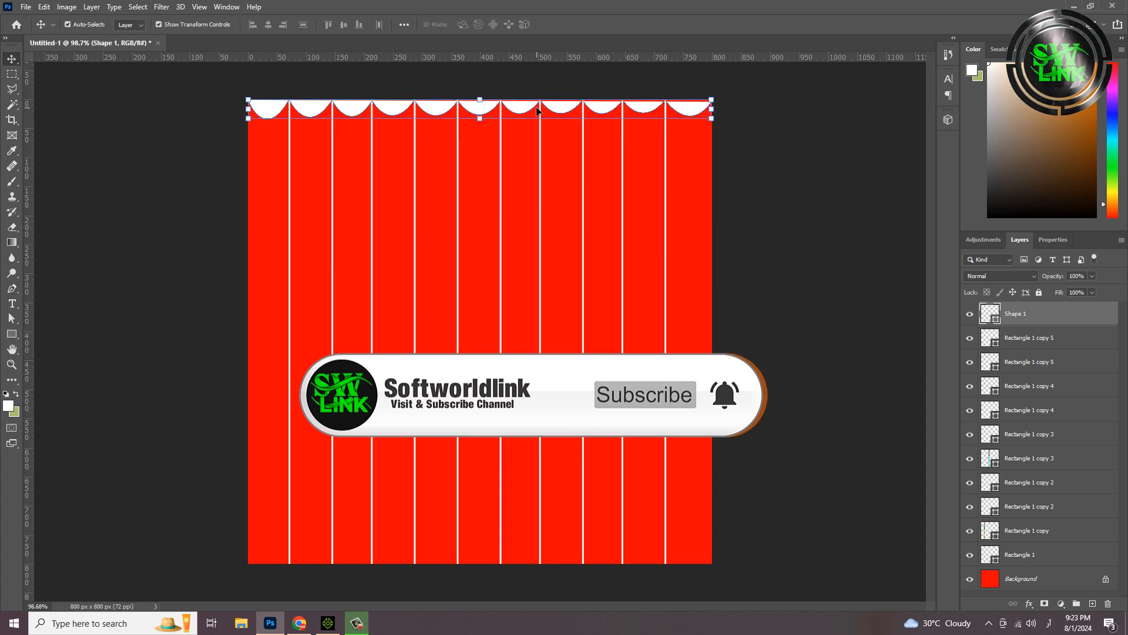
left_click_drag(480, 110, 479, 124)
key("Return")
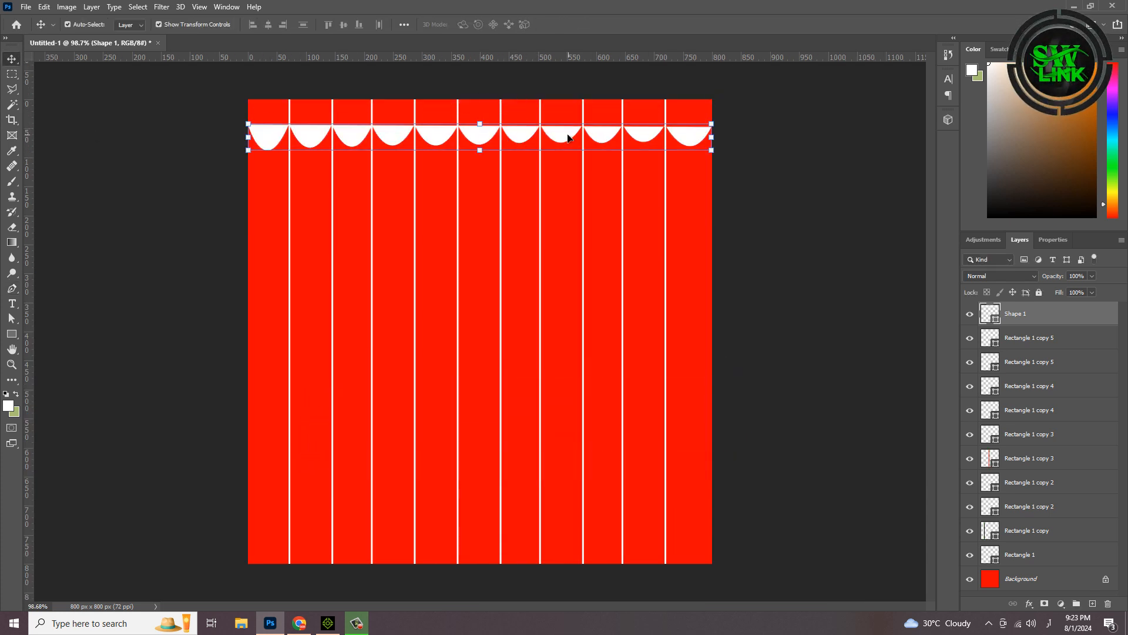
left_click_drag(567, 136, 568, 132, "alt")
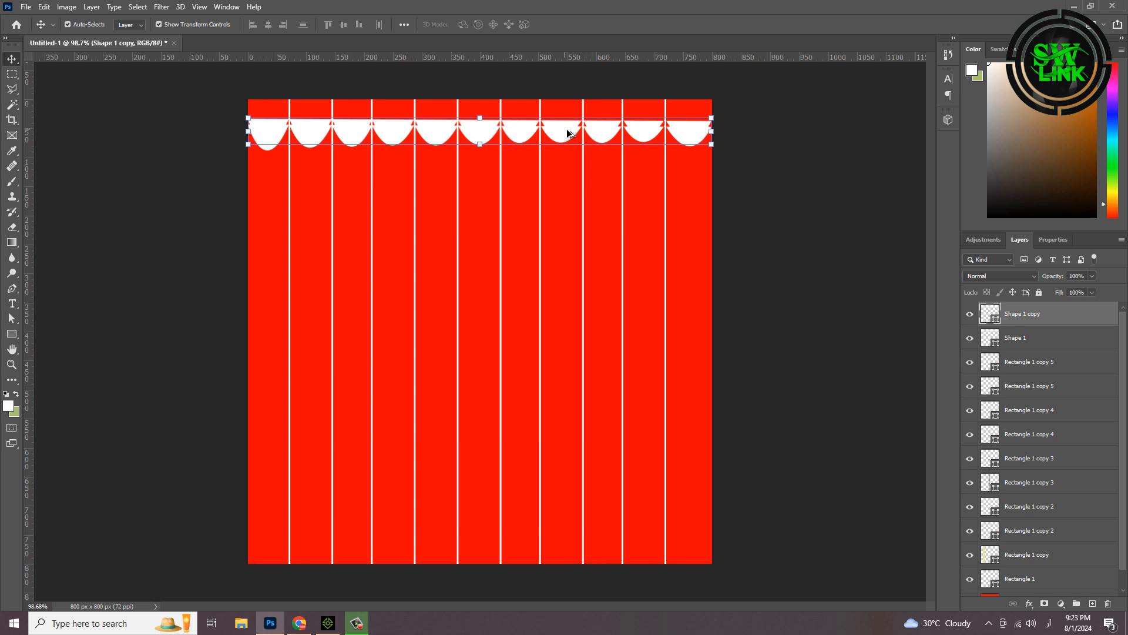
Rasterize the scallop layer and delete the copy's selection, leaving thin white arc rows down the canvas.
left_click(1042, 338)
right_click(1039, 340)
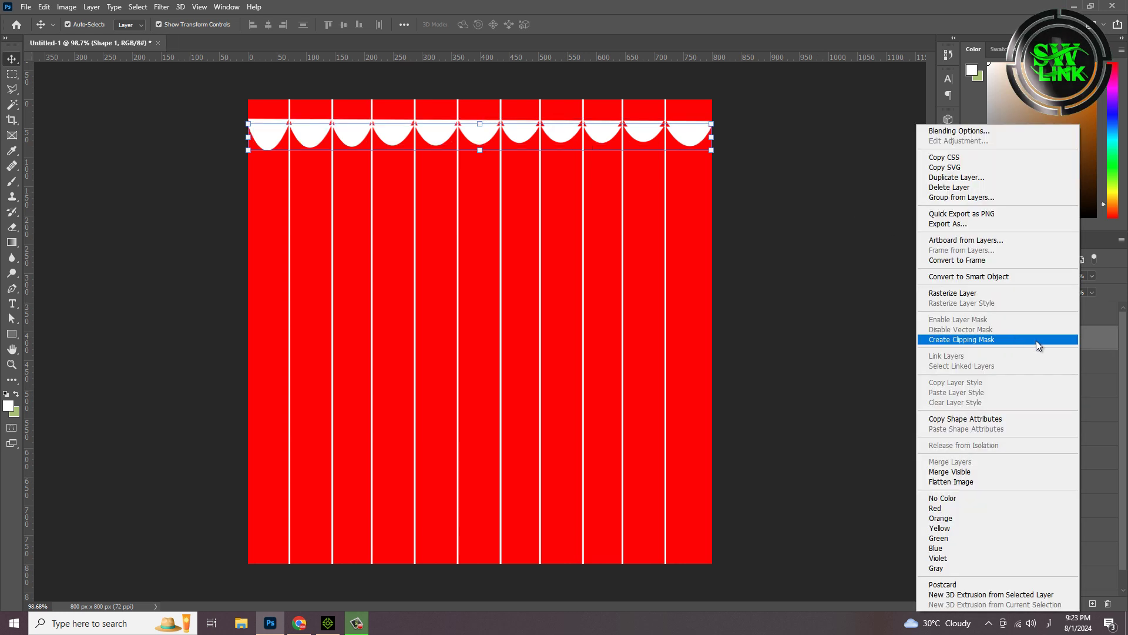
left_click(977, 294)
left_click(1012, 316)
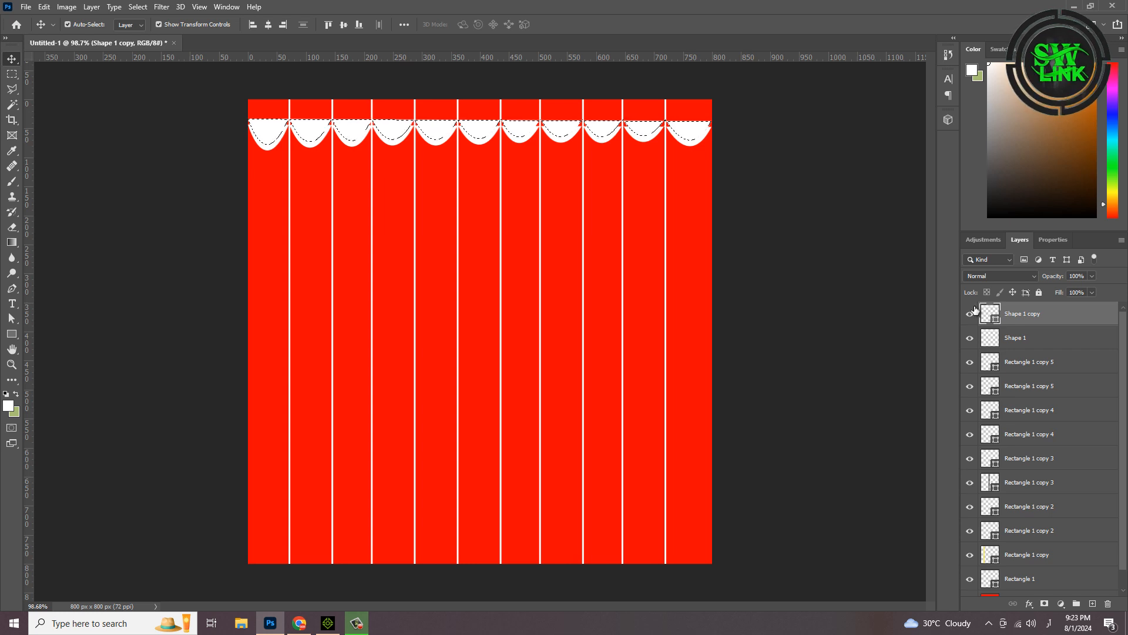
left_click(1022, 340)
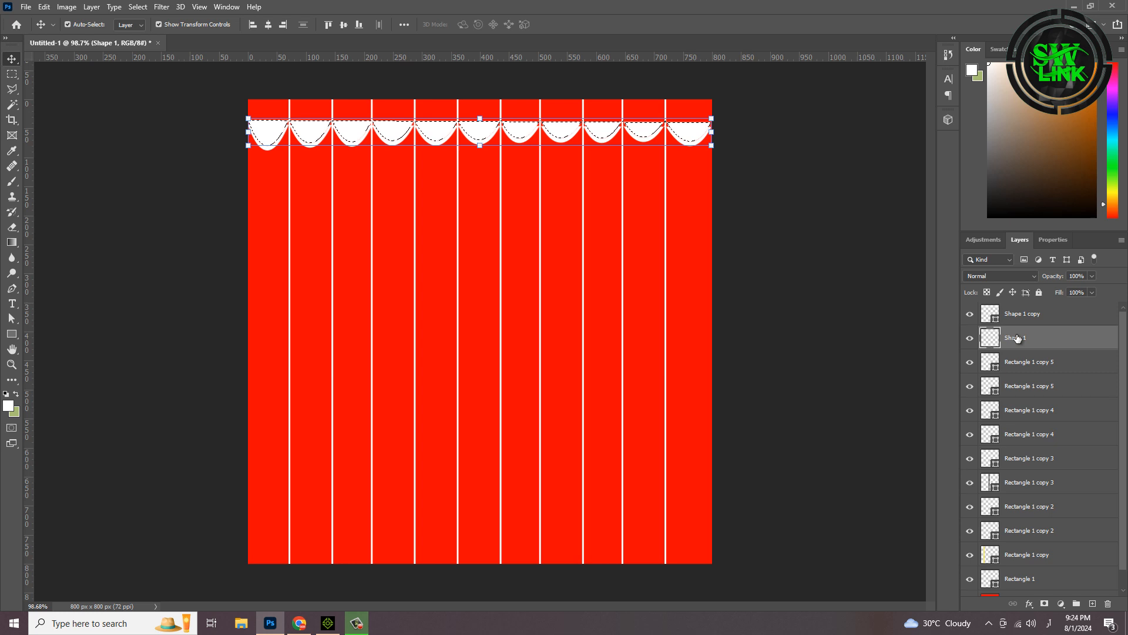
left_click(993, 316)
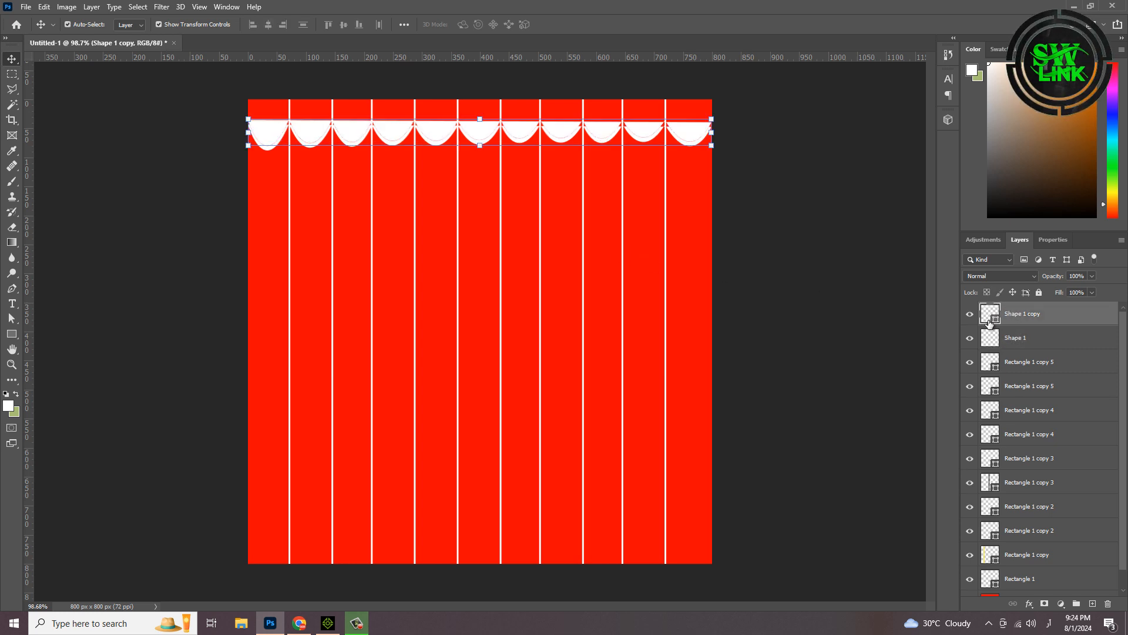
key("Delete")
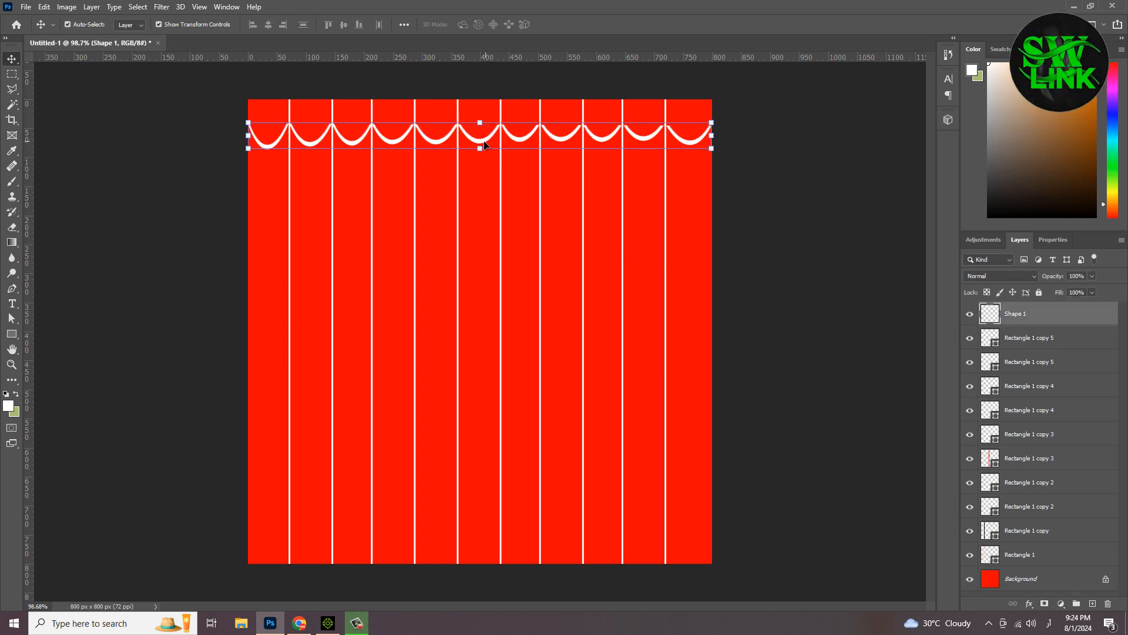
mouse_move(477, 148)
left_mouse_down()
mouse_move(440, 121)
mouse_move(441, 542)
left_mouse_up()
Save the texture on this computer as Spider Fountain Texture.png.
key("ctrl+shift+s")
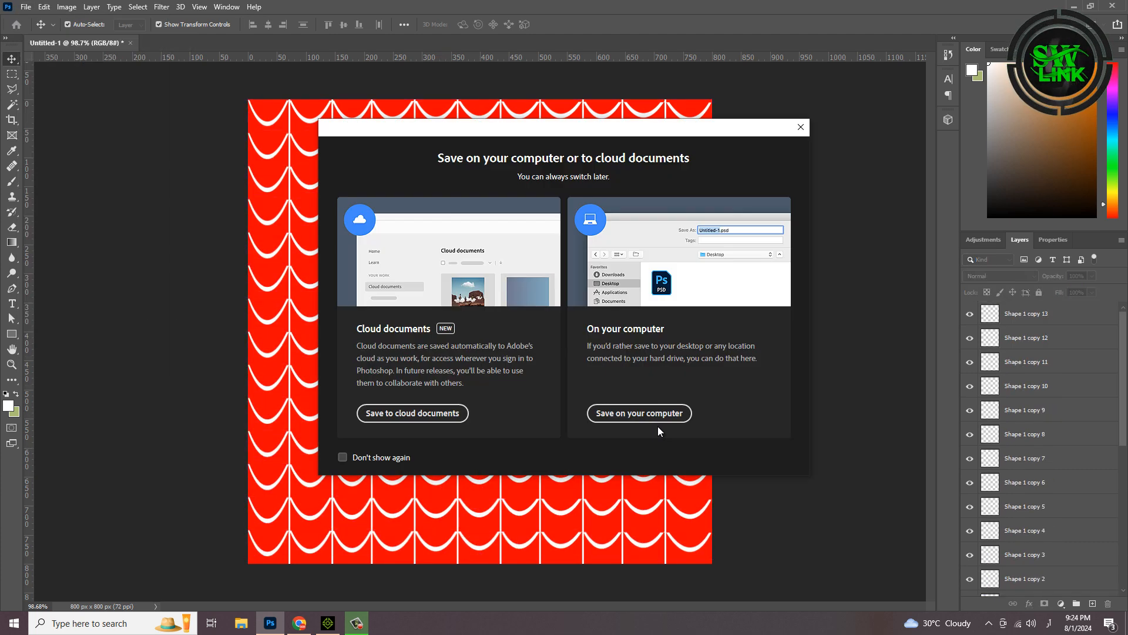
left_click(657, 426)
left_click(354, 498)
left_click(146, 441)
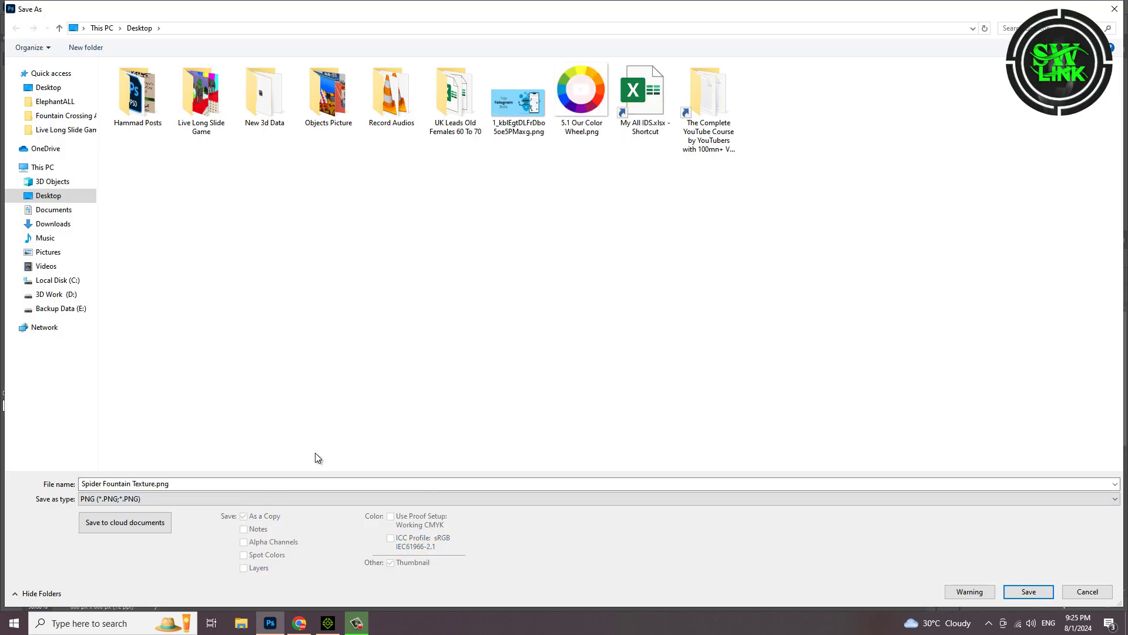
left_click(1028, 592)
left_click(628, 185)
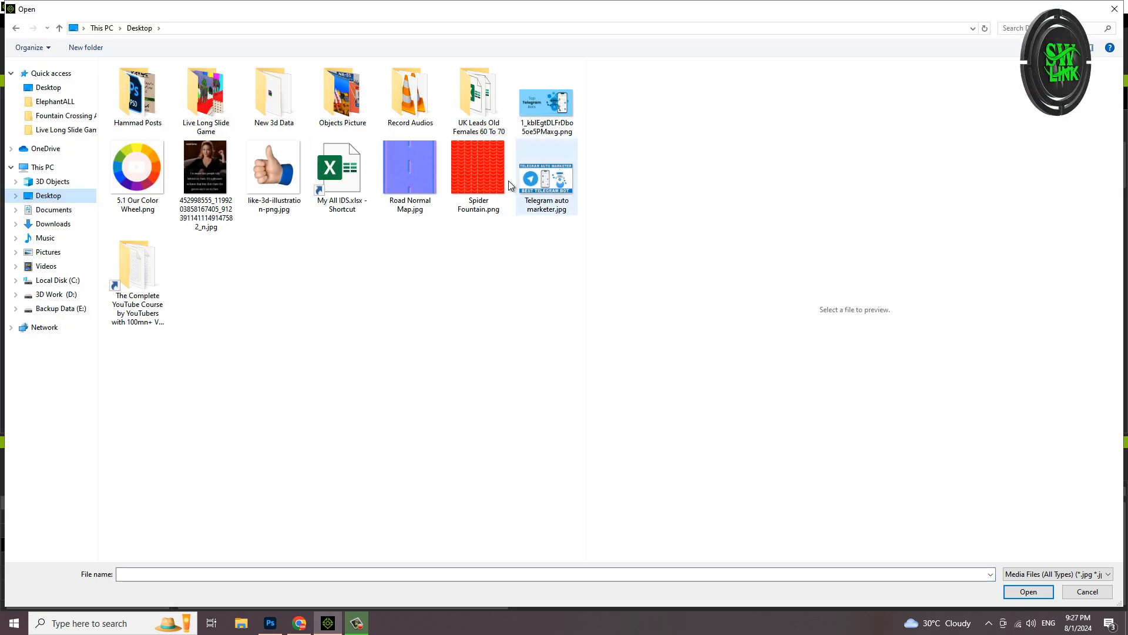
Load Spider Fountain.png as Base Color, remove the Opacity texture, and set white diffuse and ambient colour.
double_click(478, 172)
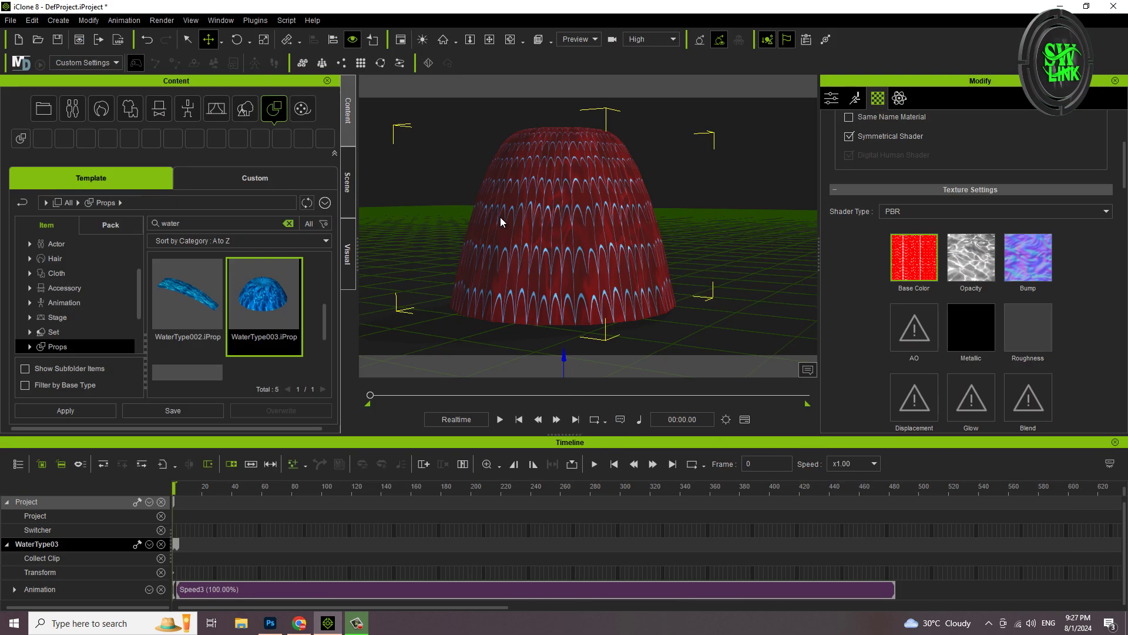
right_click(972, 263)
left_click(1014, 317)
left_click(895, 282)
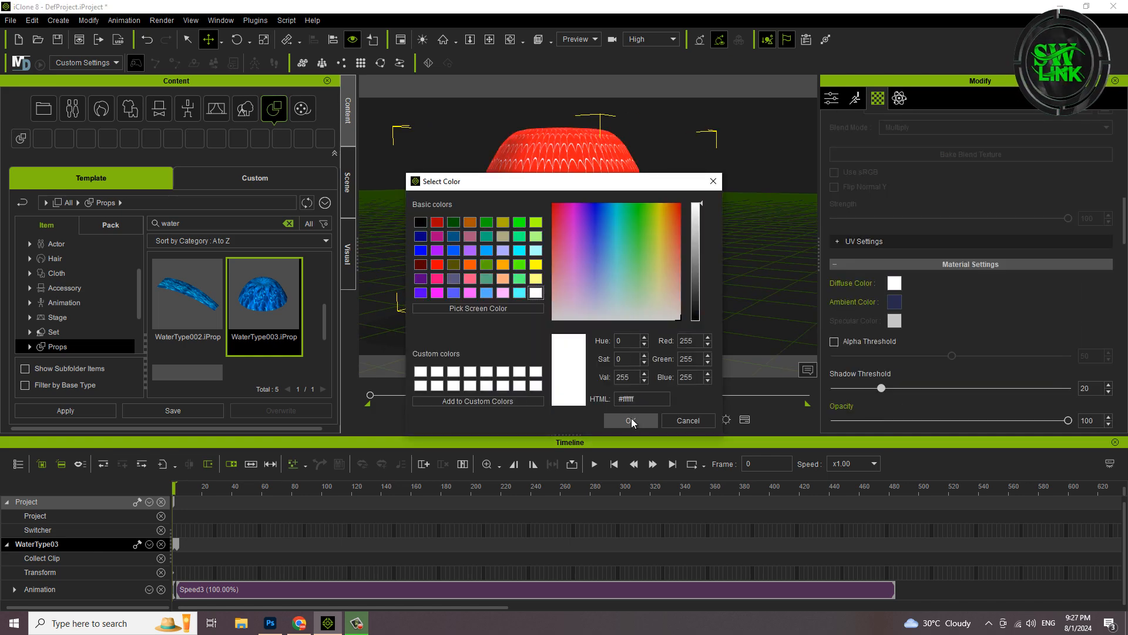
left_click(631, 422)
left_click(631, 421)
scroll(487, 231, "up", 5)
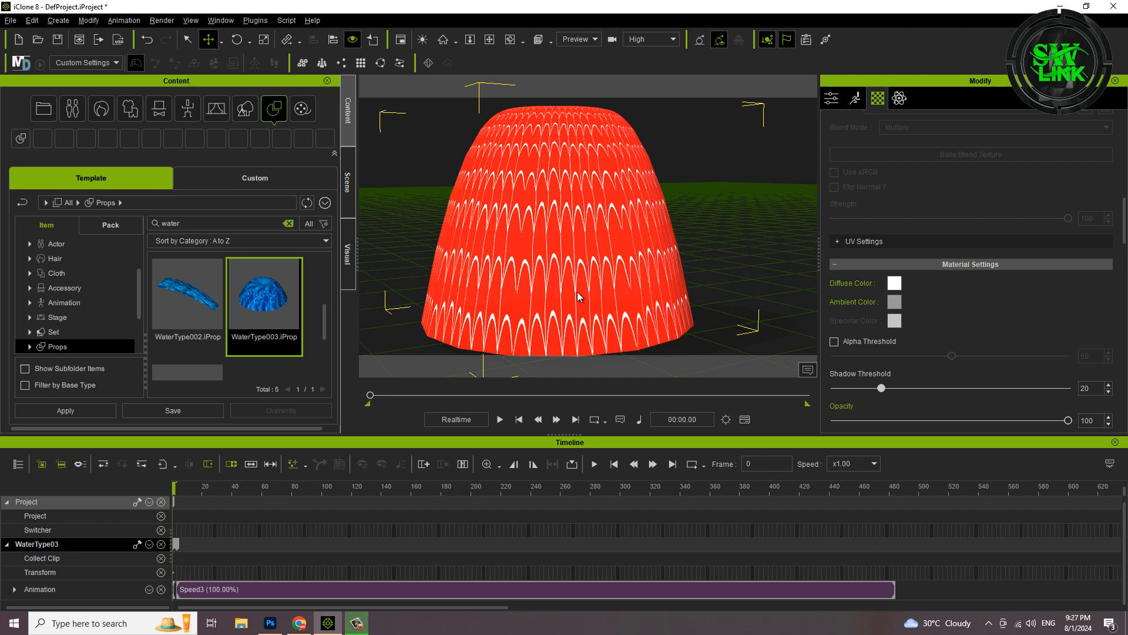
Play and scrub the animation to check the textured dome.
key("space")
scroll(486, 232, "down", 5)
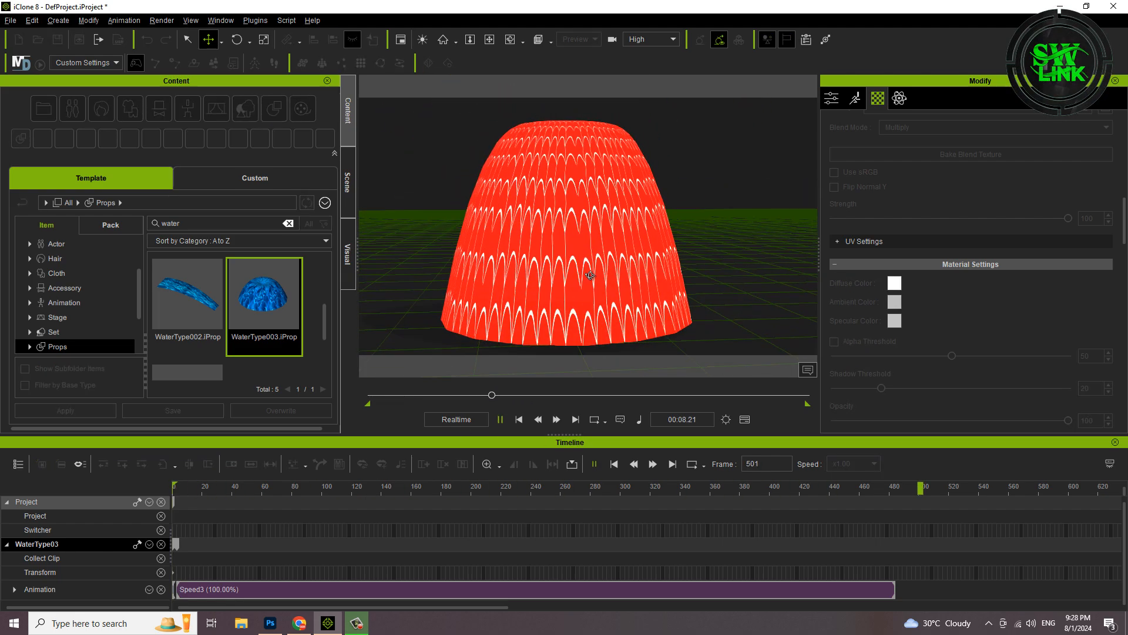
key("space")
mouse_move(175, 487)
left_mouse_down()
mouse_move(696, 500)
mouse_move(195, 500)
mouse_move(660, 502)
left_mouse_up()
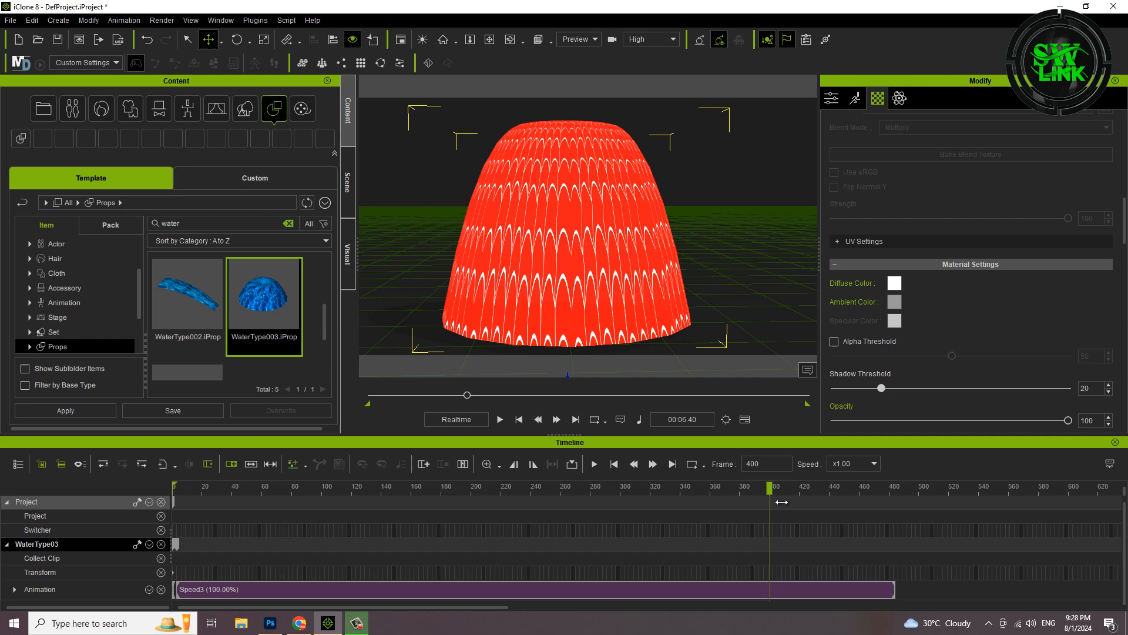